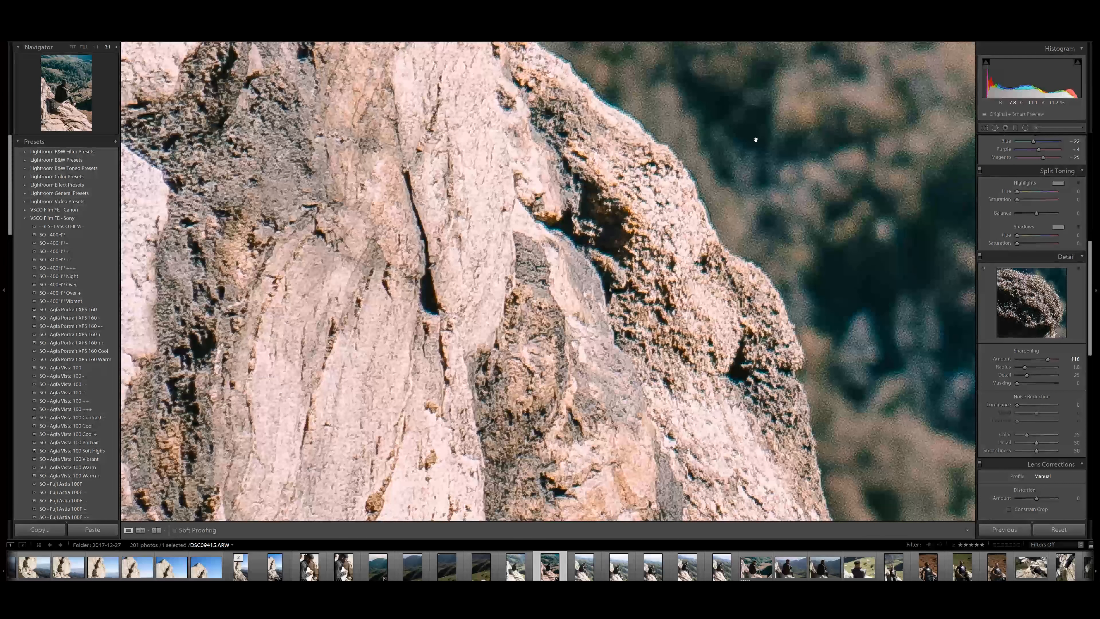
Step: Set the rock photo's sharpening Radius to 0.5 and sharpening Detail to 100 while viewing the rock up close
{"action": "left_click_drag", "start_coordinate": [731, 140], "coordinate": [571, 232]}
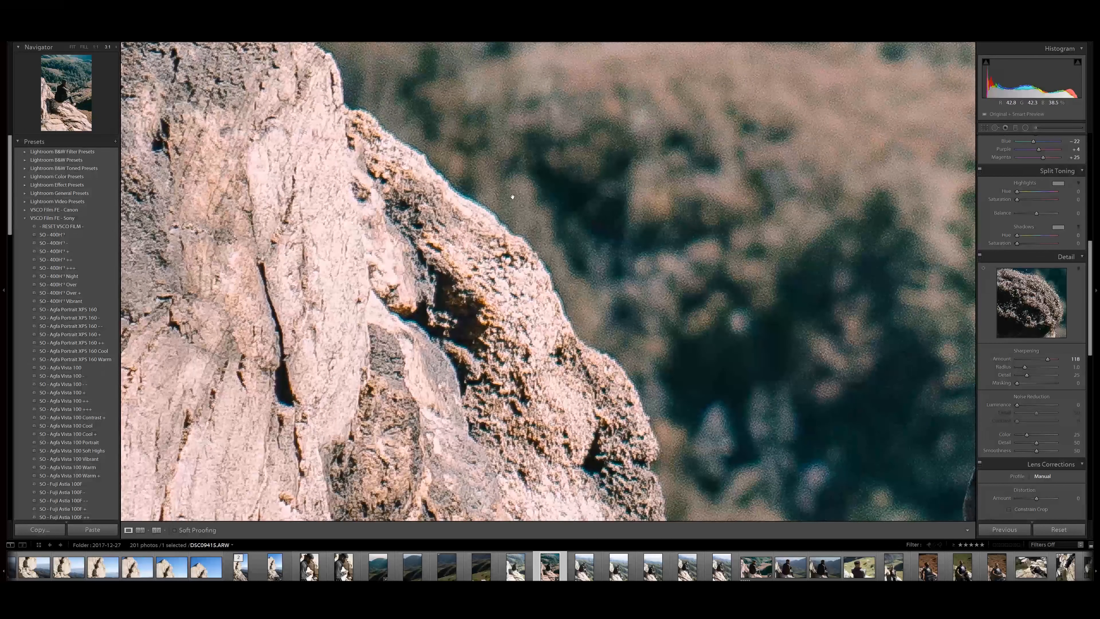
{"action": "key", "text": "alt"}
{"action": "key", "text": "ctrl+alt+="}
{"action": "key", "text": "ctrl+alt+="}
{"action": "left_click_drag", "start_coordinate": [609, 238], "coordinate": [507, 245]}
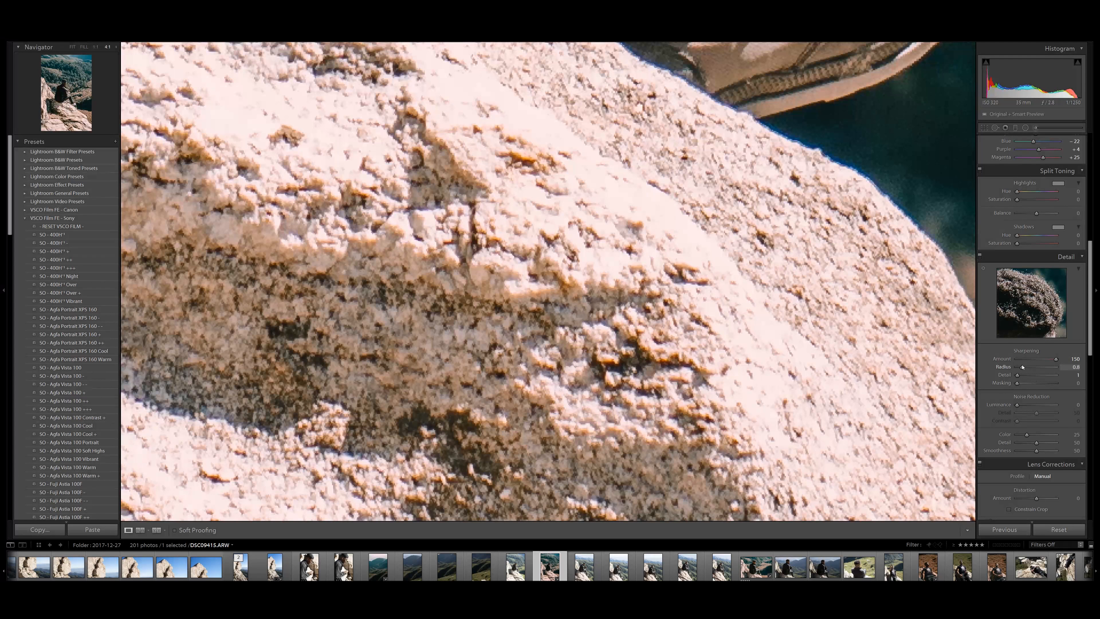
{"action": "left_click_drag", "start_coordinate": [1048, 366], "coordinate": [1072, 367]}
{"action": "mouse_move", "coordinate": [1046, 365]}
{"action": "left_mouse_down"}
{"action": "mouse_move", "coordinate": [1017, 367]}
{"action": "mouse_move", "coordinate": [1059, 375]}
{"action": "left_mouse_up"}
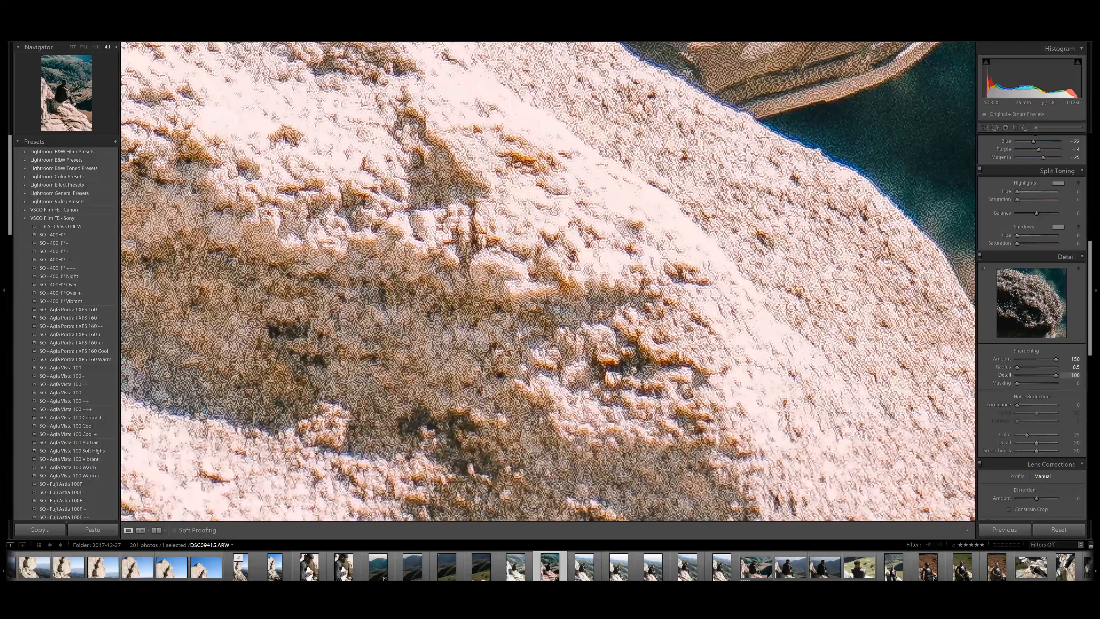
Step: Try the sharpening with Detail at 0 and Masking at 100 on the rock and boot
{"action": "left_click_drag", "start_coordinate": [1056, 375], "coordinate": [1032, 384]}
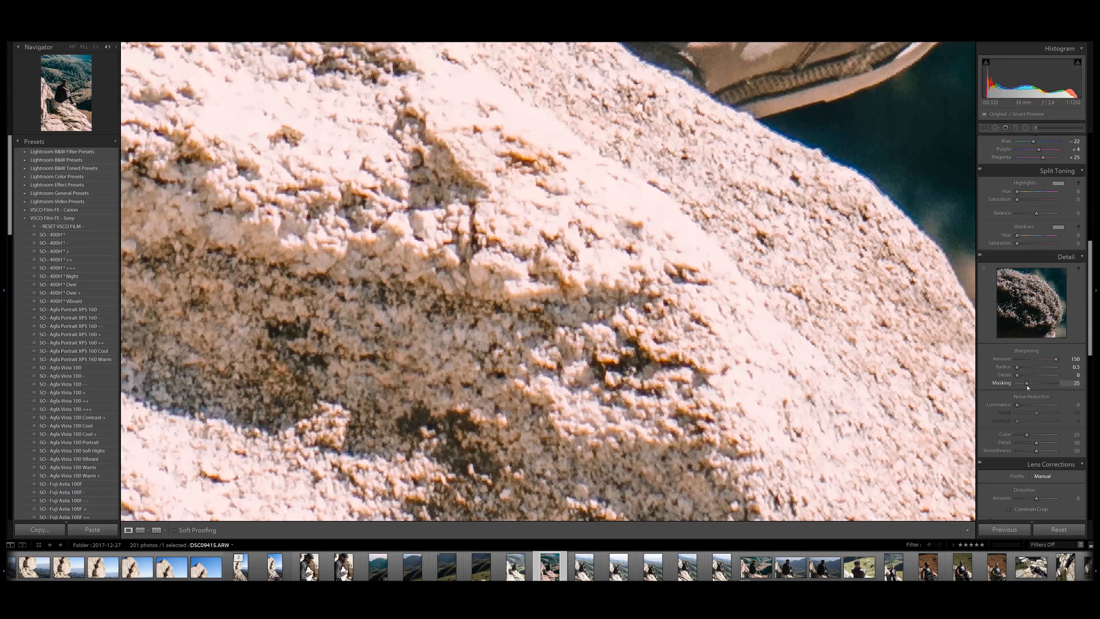
{"action": "left_click_drag", "start_coordinate": [1027, 384], "coordinate": [1059, 384]}
{"action": "left_click_drag", "start_coordinate": [878, 145], "coordinate": [589, 260]}
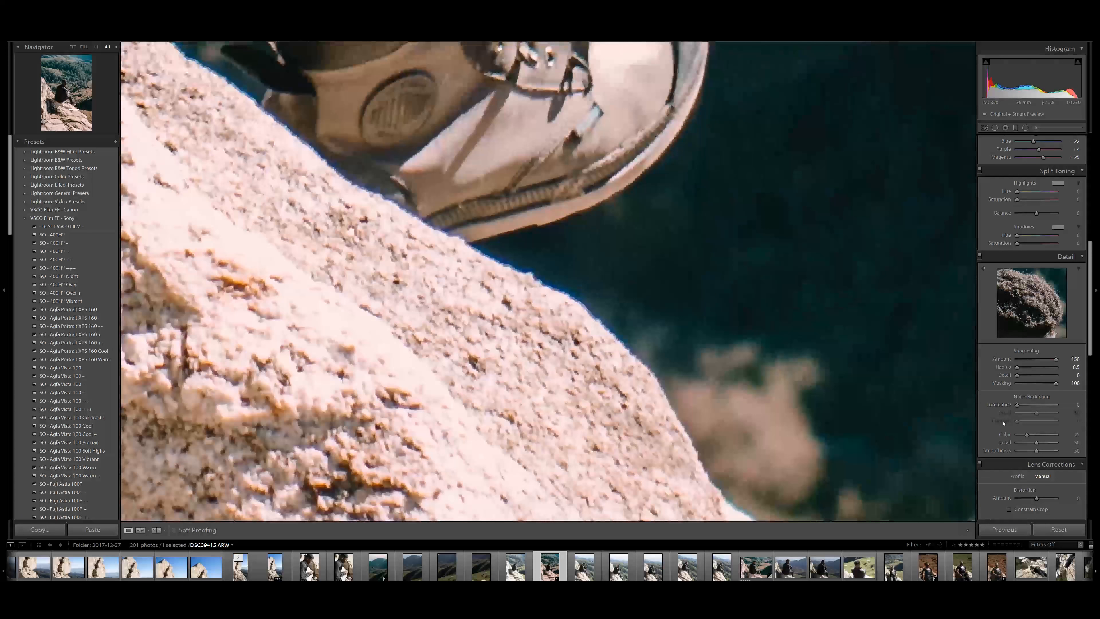
Step: Set the sharpening Detail to 100 and raise Masking to its maximum after examining the boot and dark background unmasked
{"action": "mouse_move", "coordinate": [1055, 383]}
{"action": "left_mouse_down"}
{"action": "mouse_move", "coordinate": [1016, 383]}
{"action": "mouse_move", "coordinate": [1056, 375]}
{"action": "left_mouse_up"}
{"action": "left_click_drag", "start_coordinate": [820, 246], "coordinate": [633, 268]}
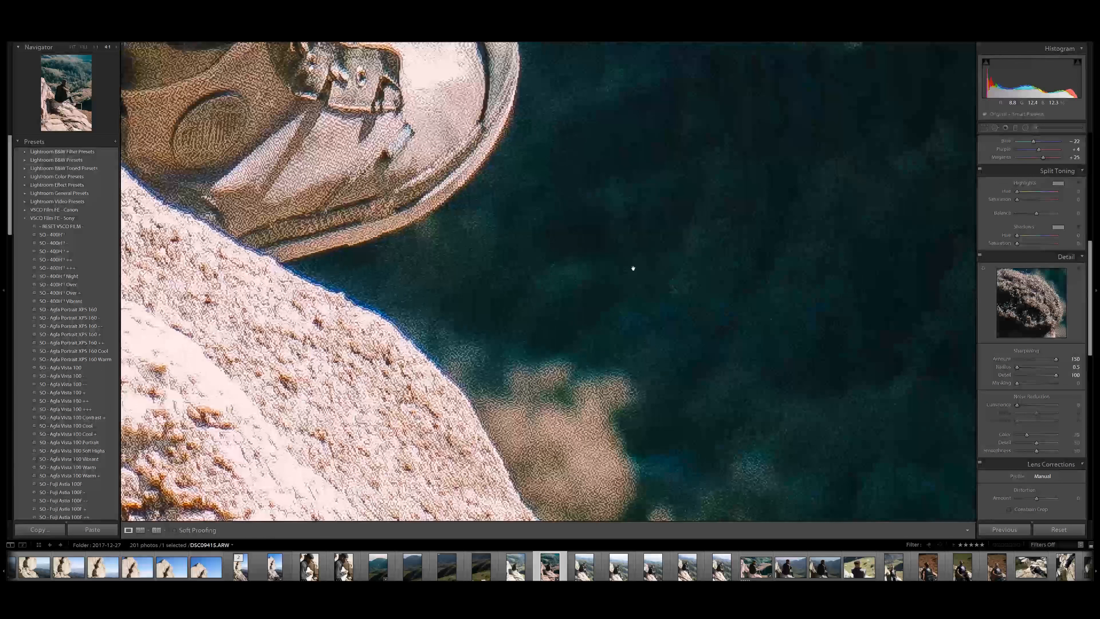
{"action": "left_click_drag", "start_coordinate": [1030, 385], "coordinate": [1061, 383]}
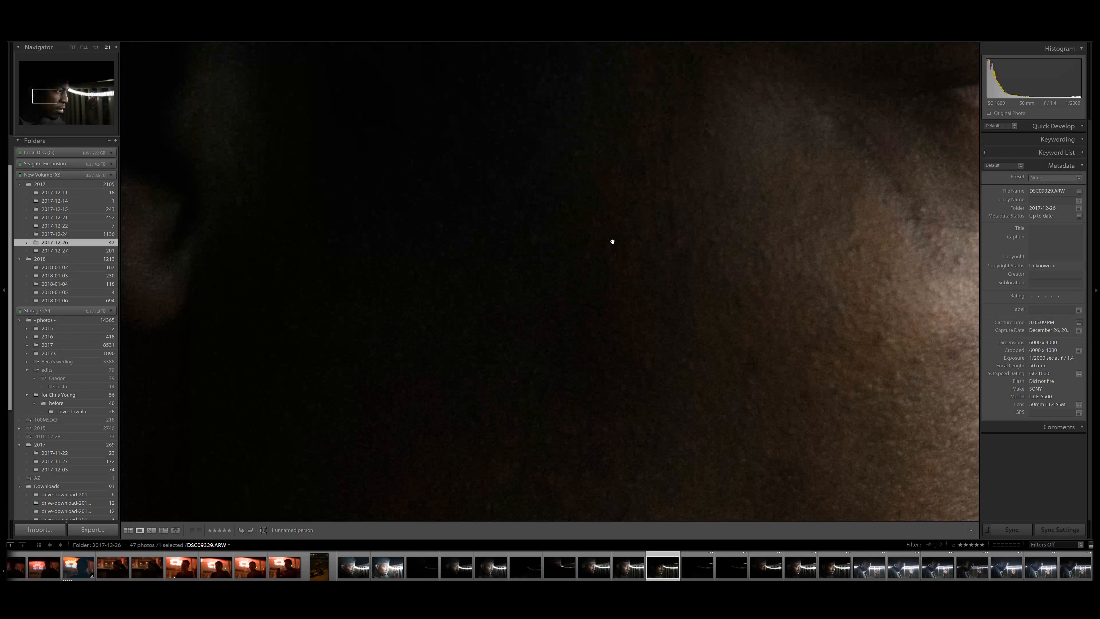
Step: Open the dark portrait DSC09329.ARW for developing and set its luminance noise reduction to 32
{"action": "key", "text": "d"}
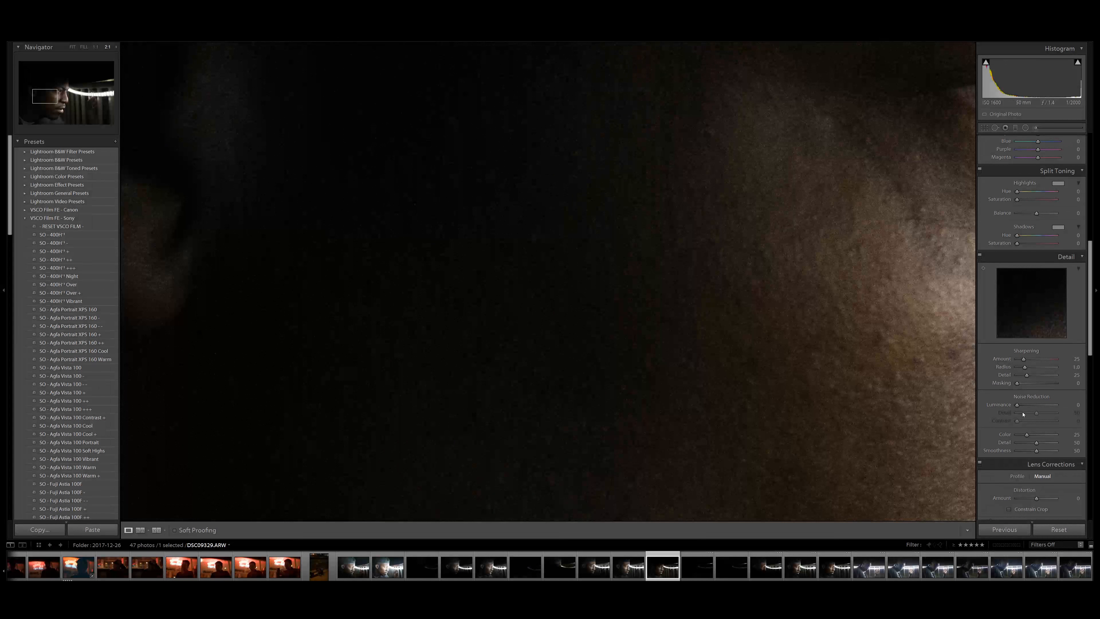
{"action": "left_click_drag", "start_coordinate": [1017, 405], "coordinate": [1030, 405]}
{"action": "left_click", "coordinate": [605, 331]}
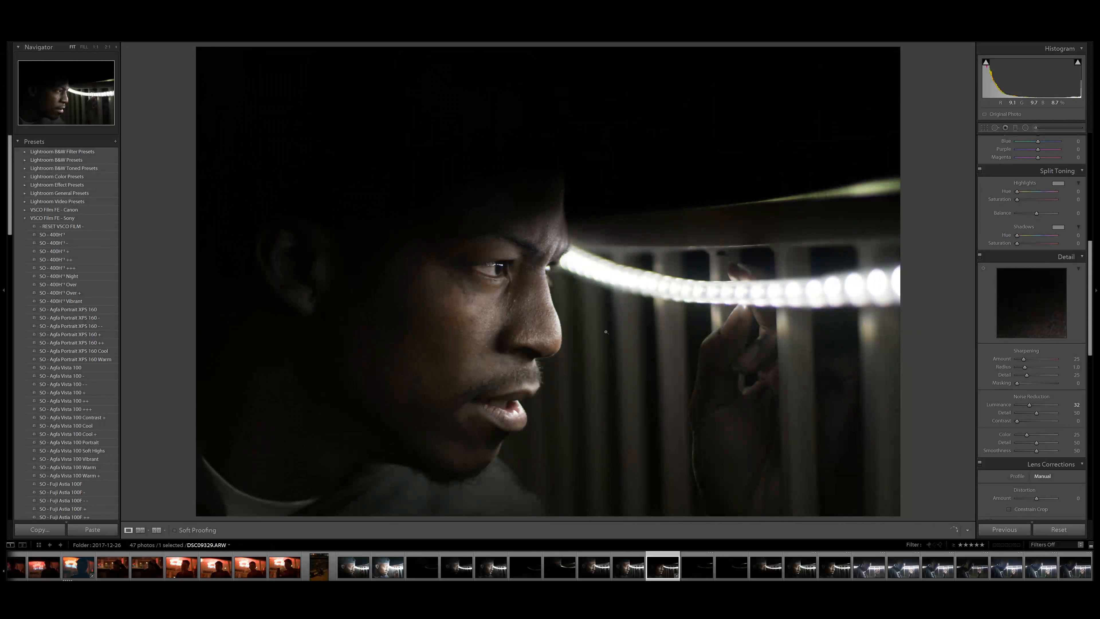
Step: Compare the shadowed cheek up close with the Detail adjustments switched off and on
{"action": "left_click", "coordinate": [381, 332]}
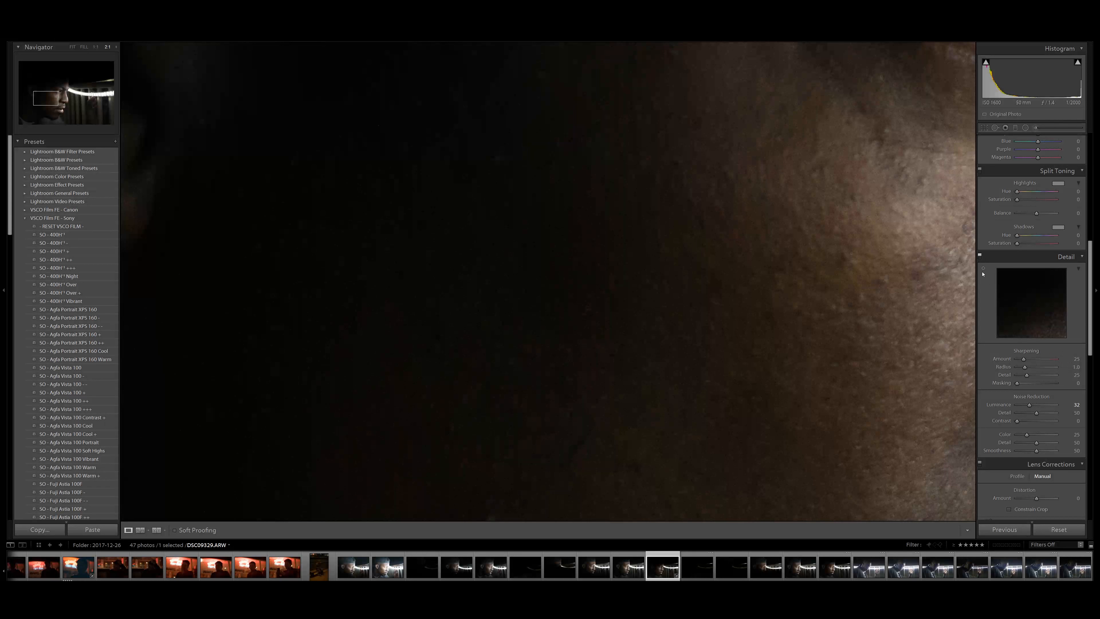
{"action": "left_click", "coordinate": [980, 256]}
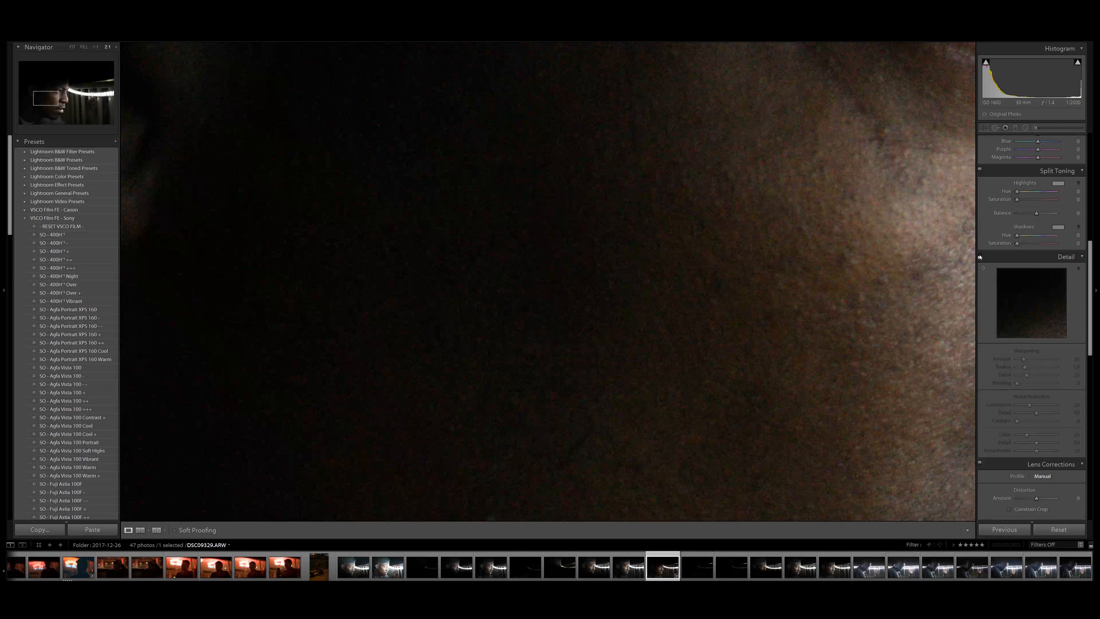
{"action": "left_click", "coordinate": [979, 257]}
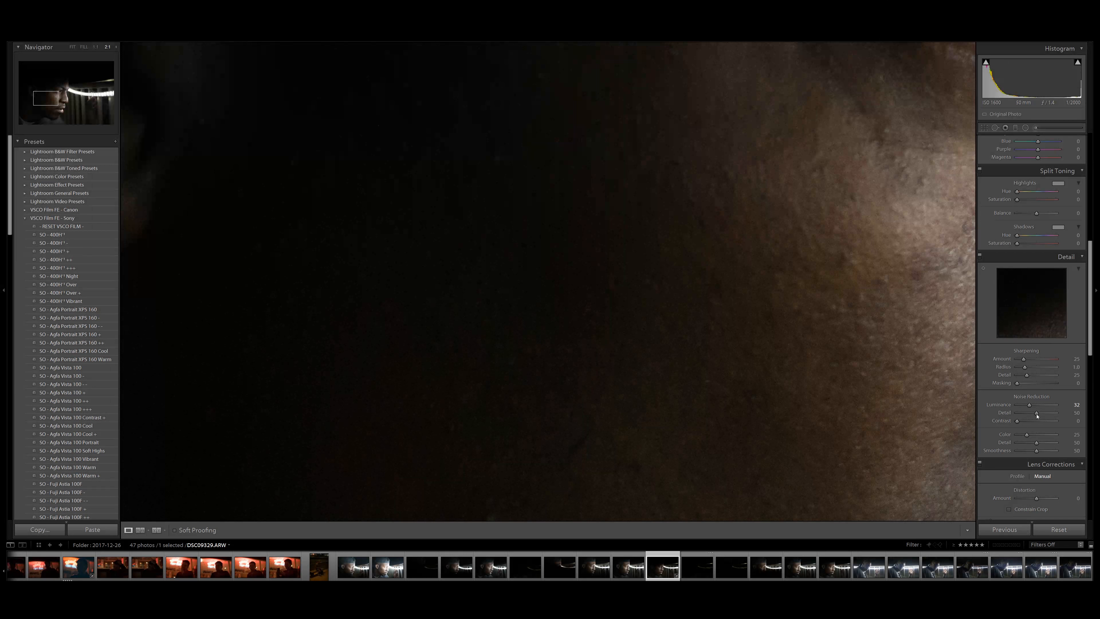
Step: Try luminance noise reduction at 100 and examine the cheek and nose for smoothed skin texture
{"action": "left_click_drag", "start_coordinate": [1048, 406], "coordinate": [1078, 405]}
{"action": "left_click_drag", "start_coordinate": [800, 396], "coordinate": [601, 307]}
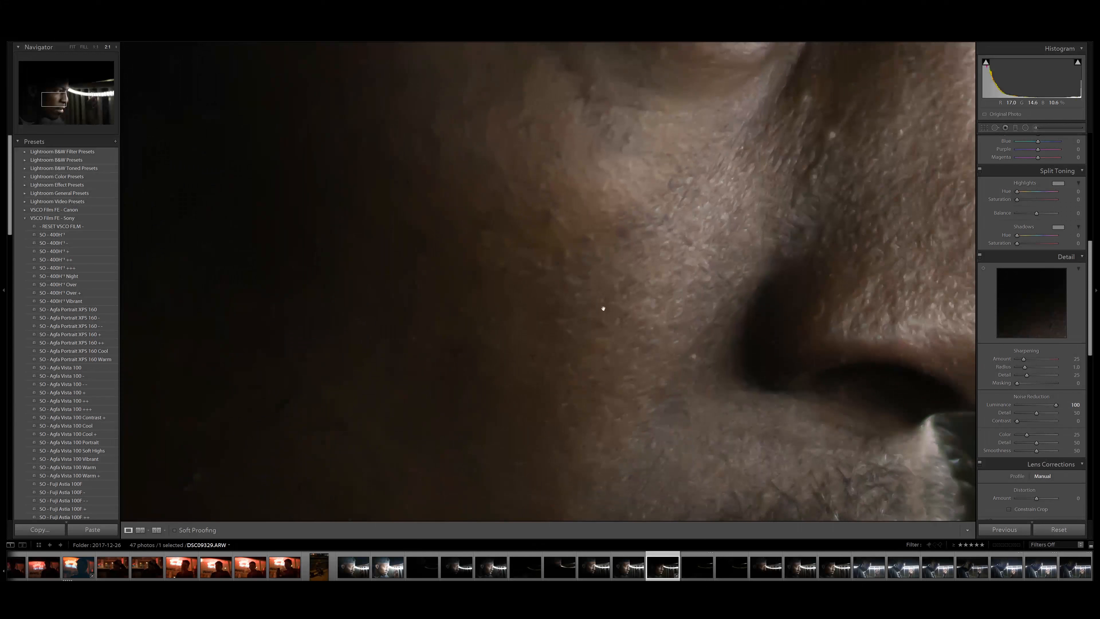
{"action": "left_click", "coordinate": [601, 307]}
{"action": "left_click", "coordinate": [468, 334]}
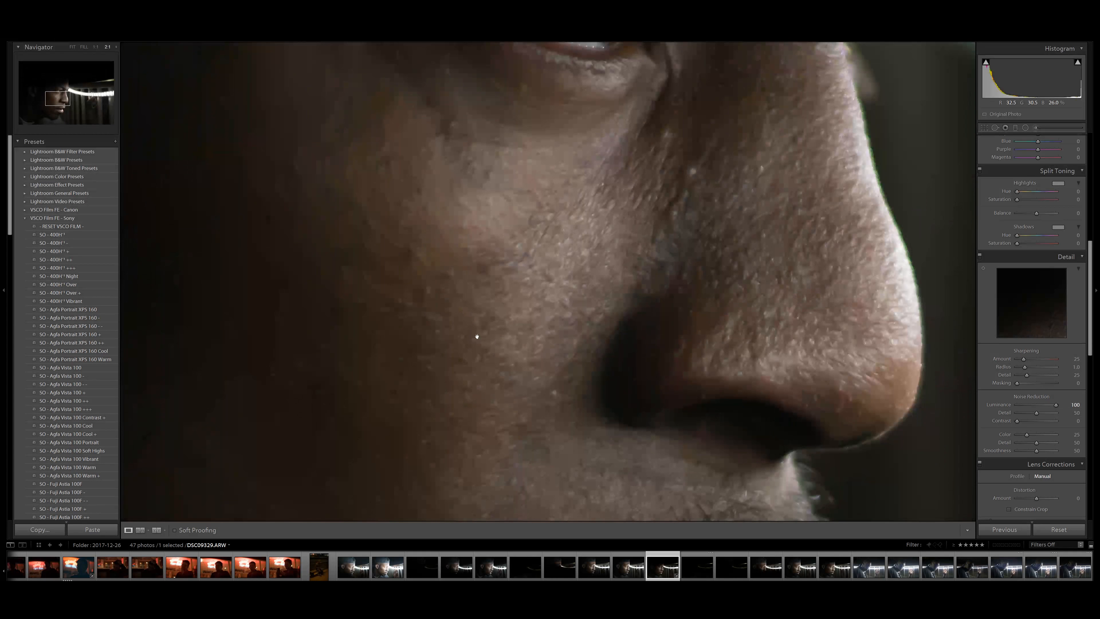
{"action": "left_click_drag", "start_coordinate": [477, 336], "coordinate": [925, 332]}
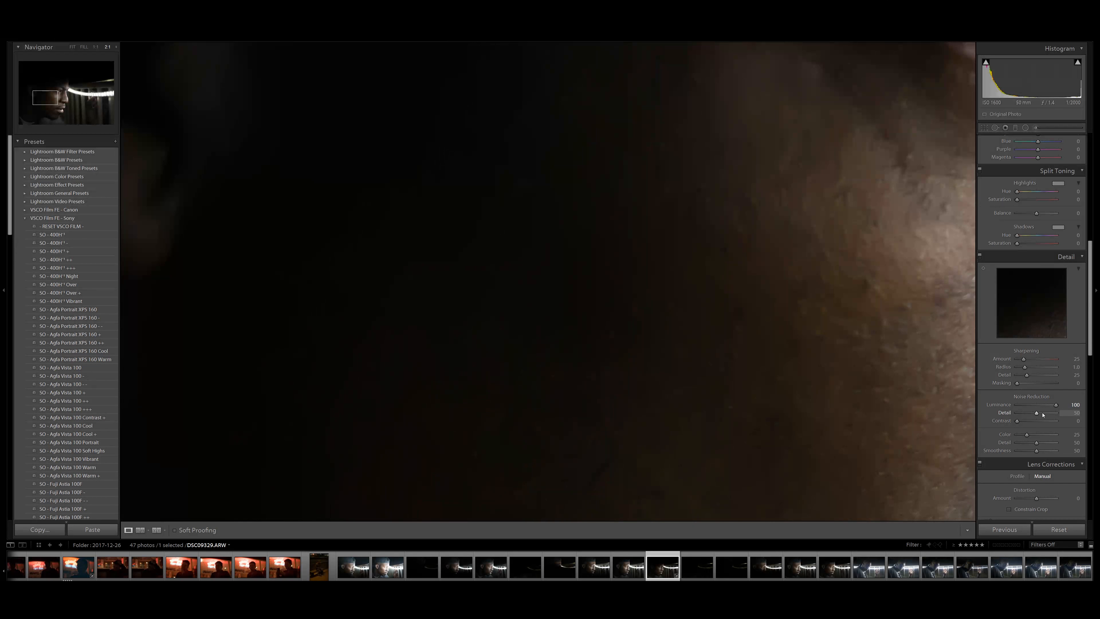
Step: Try the luminance noise reduction Detail at 100 and compare the whole portrait with and without the Detail adjustments
{"action": "left_click_drag", "start_coordinate": [1039, 414], "coordinate": [1061, 412]}
{"action": "left_click", "coordinate": [782, 262]}
{"action": "left_click", "coordinate": [979, 256]}
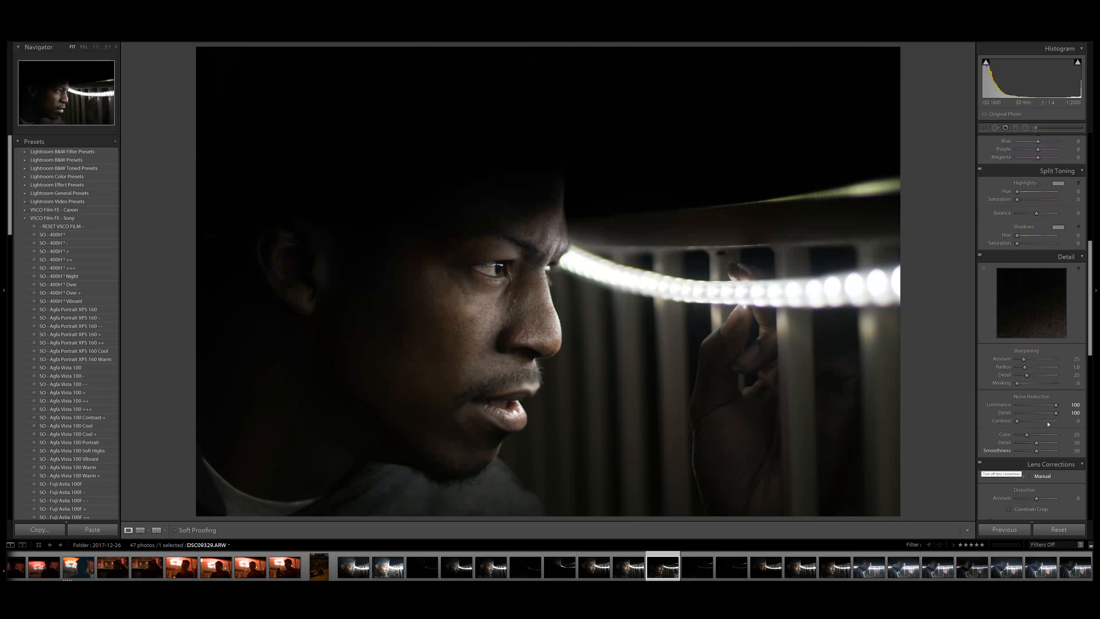
Step: Try reducing the luminance noise reduction Detail to 16 and Luminance to 43, fine-tuning both against the dark skin areas
{"action": "left_click_drag", "start_coordinate": [1056, 413], "coordinate": [1023, 414]}
{"action": "left_click", "coordinate": [372, 330]}
{"action": "left_click_drag", "start_coordinate": [1035, 405], "coordinate": [1023, 405]}
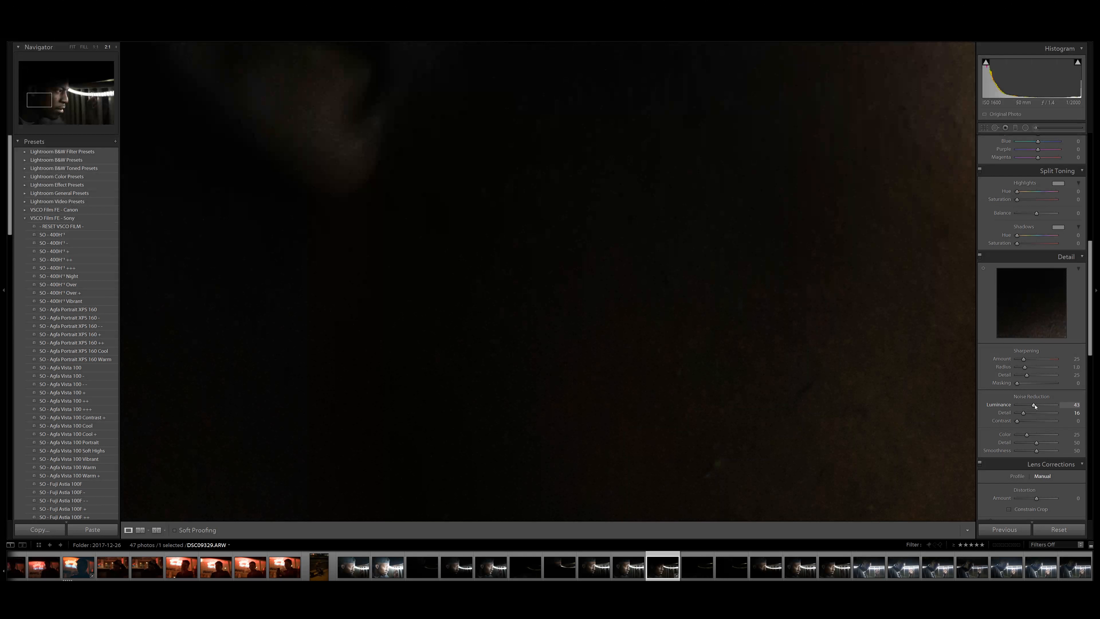
{"action": "left_click", "coordinate": [1038, 405]}
{"action": "left_click_drag", "start_coordinate": [1023, 412], "coordinate": [1027, 414]}
{"action": "left_click", "coordinate": [762, 395]}
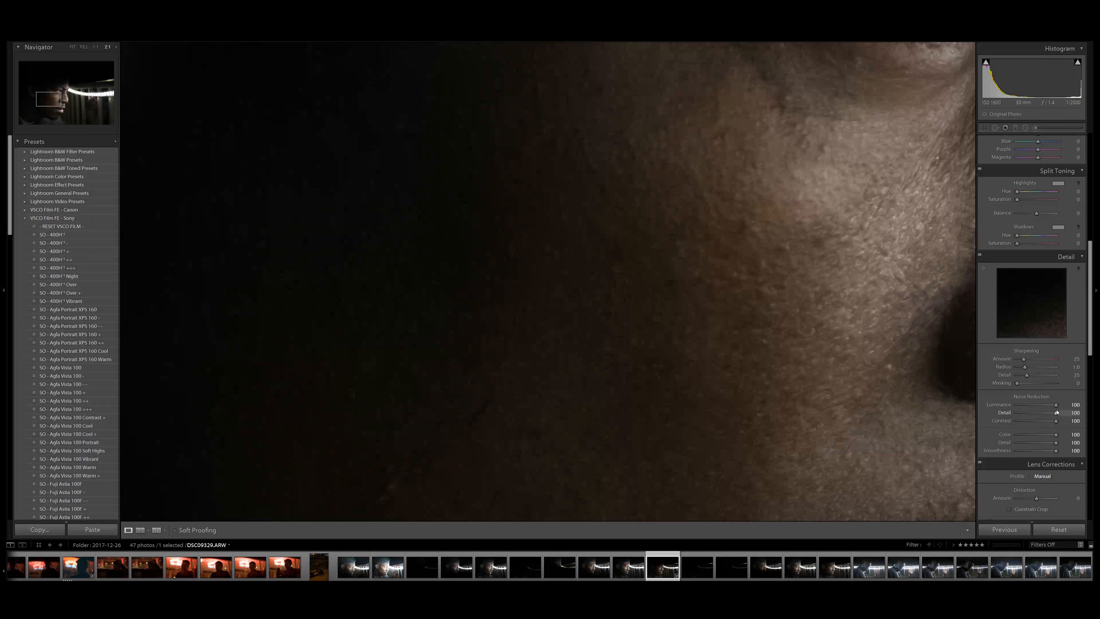
Step: Lower the portrait's color noise reduction and its color Detail setting
{"action": "left_click_drag", "start_coordinate": [1055, 434], "coordinate": [1031, 435]}
{"action": "left_click_drag", "start_coordinate": [1058, 440], "coordinate": [1009, 435]}
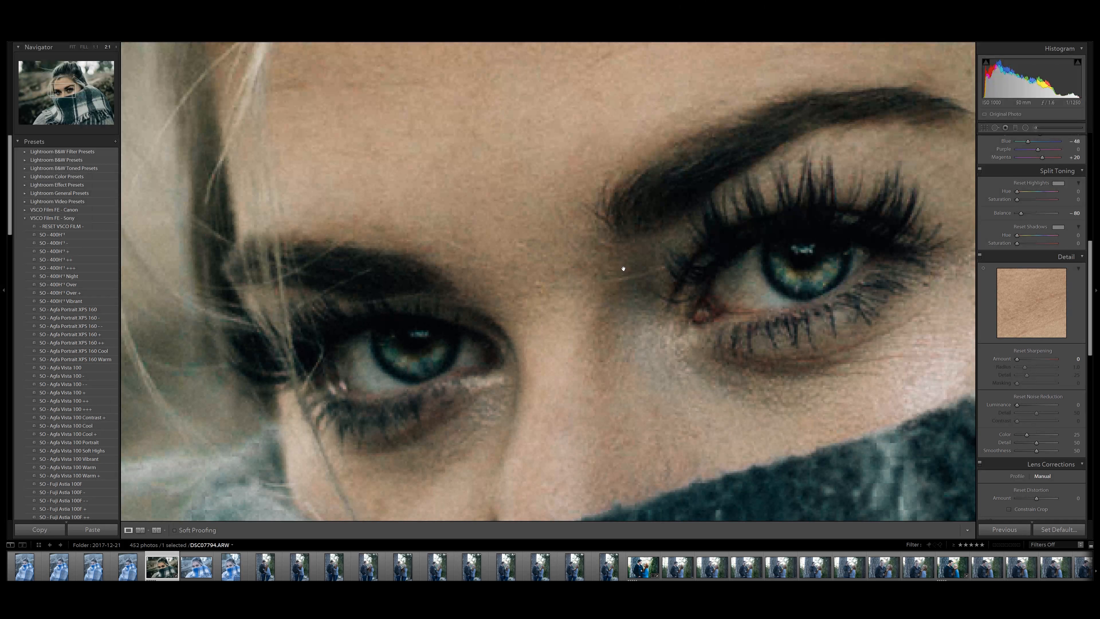
Step: Select the existing brush adjustment on the eye on the picture's right, set its Sharpness to -100, and finish brush editing
{"action": "key", "text": "alt"}
{"action": "key", "text": "ctrl+alt+minus"}
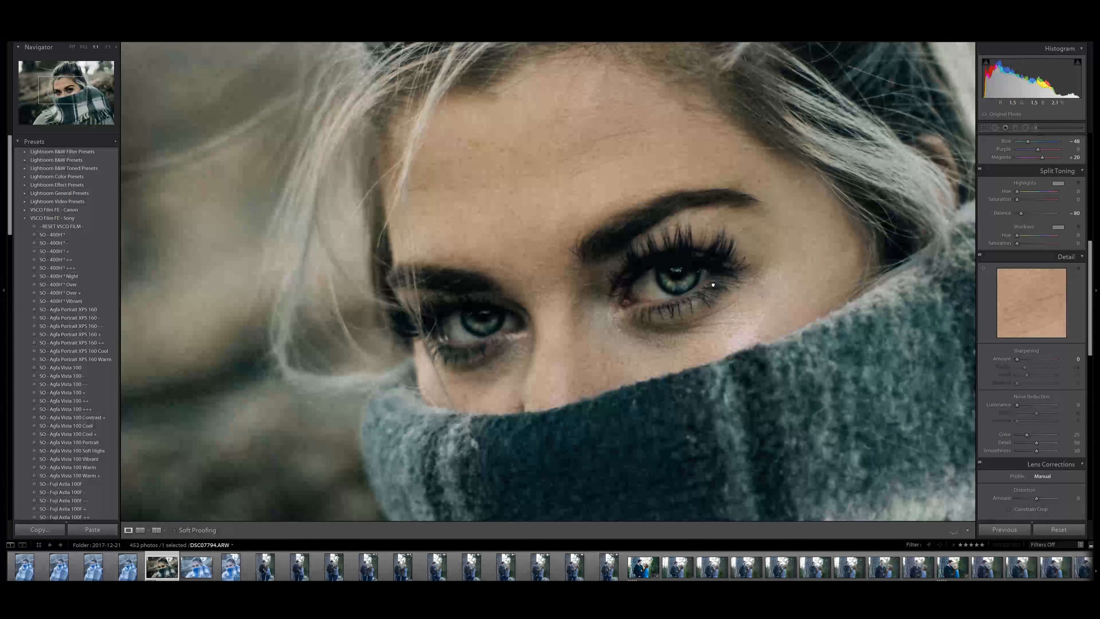
{"action": "left_click_drag", "start_coordinate": [709, 284], "coordinate": [700, 286]}
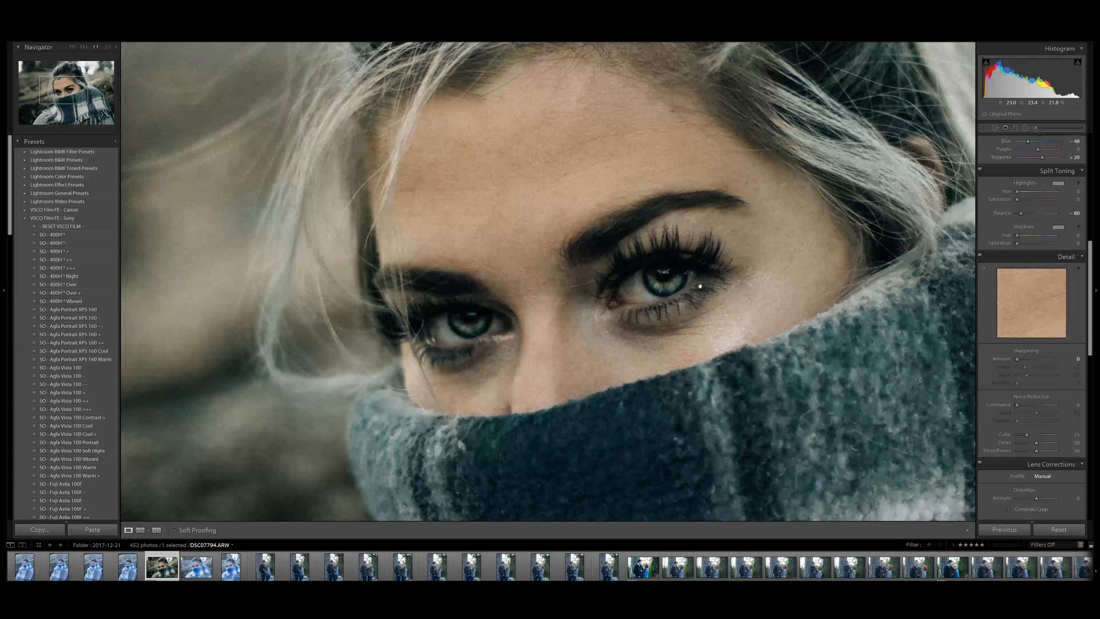
{"action": "key", "text": "k"}
{"action": "left_click", "coordinate": [649, 278]}
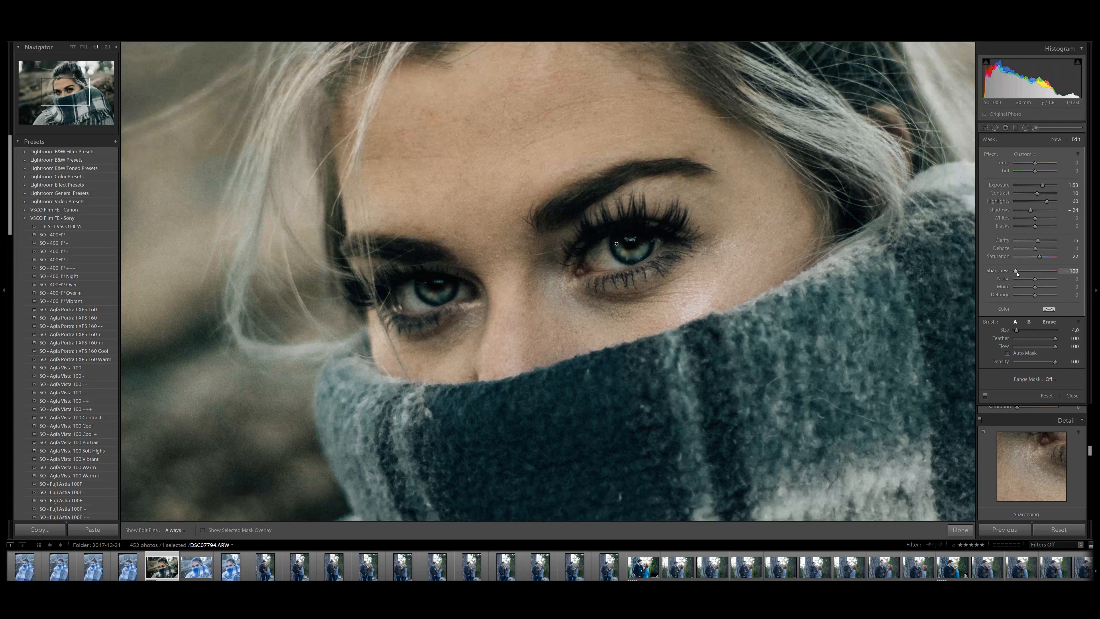
{"action": "left_click_drag", "start_coordinate": [1035, 271], "coordinate": [1015, 270]}
{"action": "key", "text": "alt"}
{"action": "left_click", "coordinate": [960, 529]}
Step: Examine the brushed eye and lashes up close, and return to the full photo
{"action": "key", "text": "ctrl+equal"}
{"action": "key", "text": "ctrl+equal"}
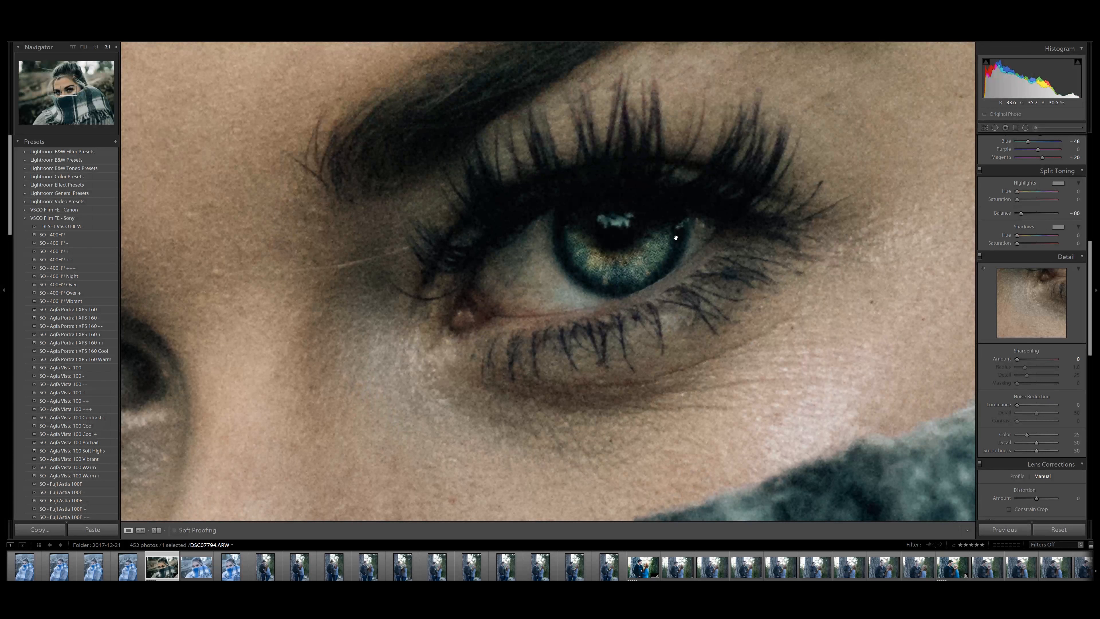
{"action": "key", "text": "ctrl+minus"}
{"action": "key", "text": "ctrl+minus"}
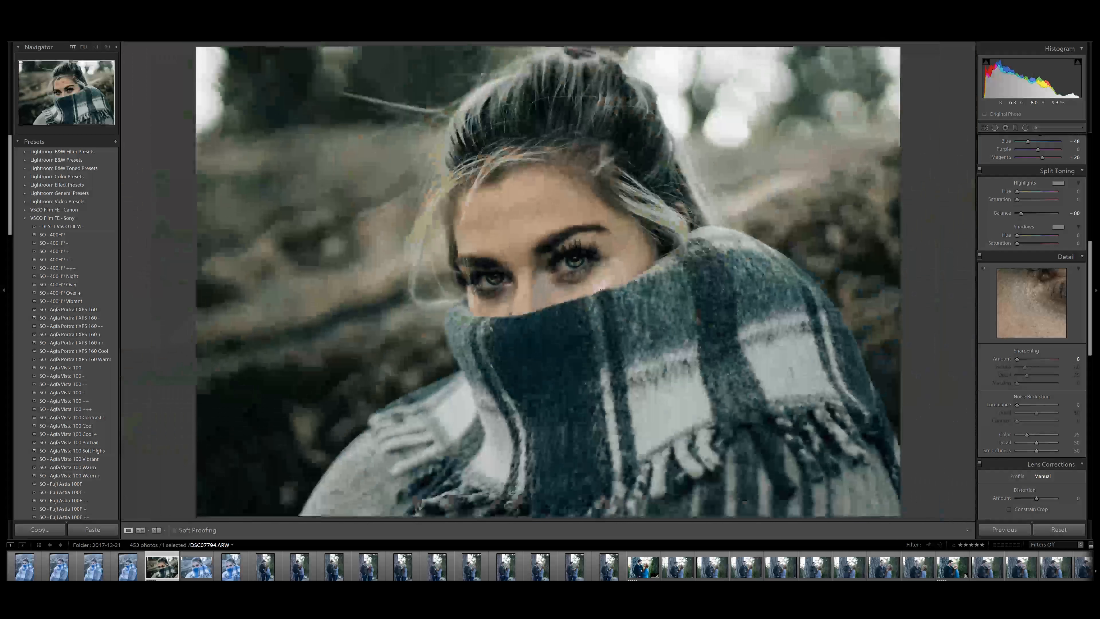